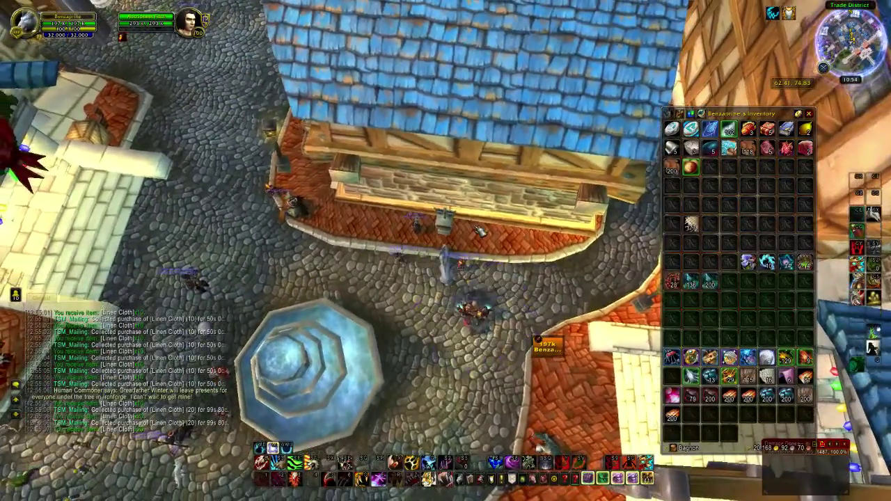
key(w)
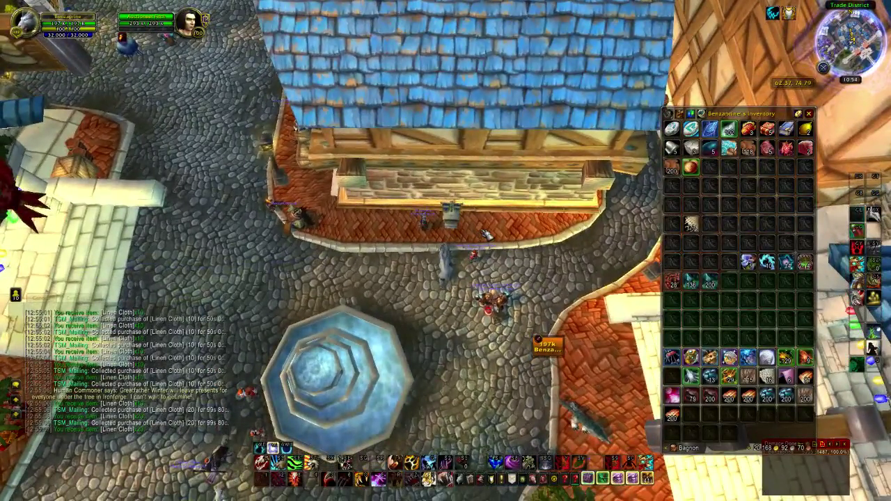
- Walk across the Stormwind plaza, then enter /tsm to bring up the TradeSkillMaster window
key(w)
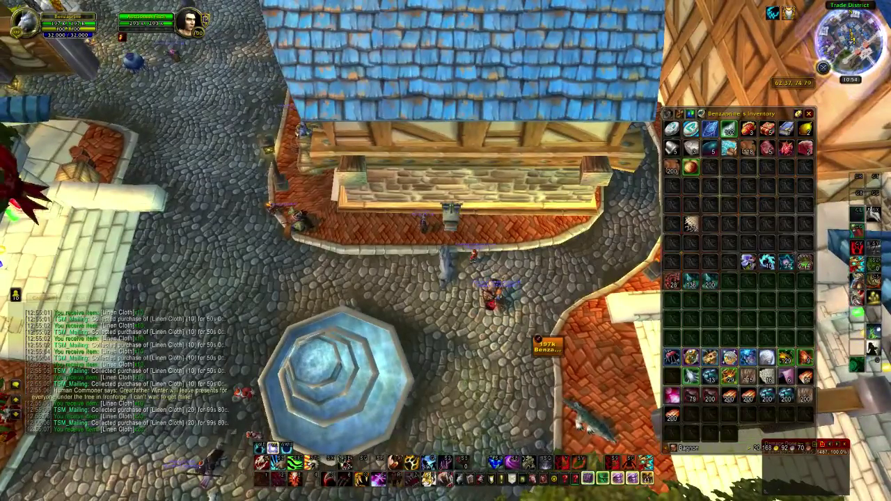
key(w)
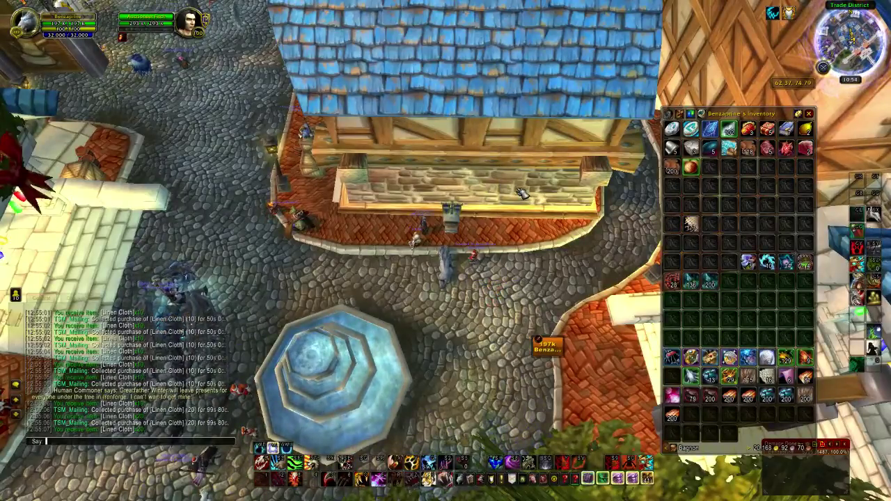
key(Return)
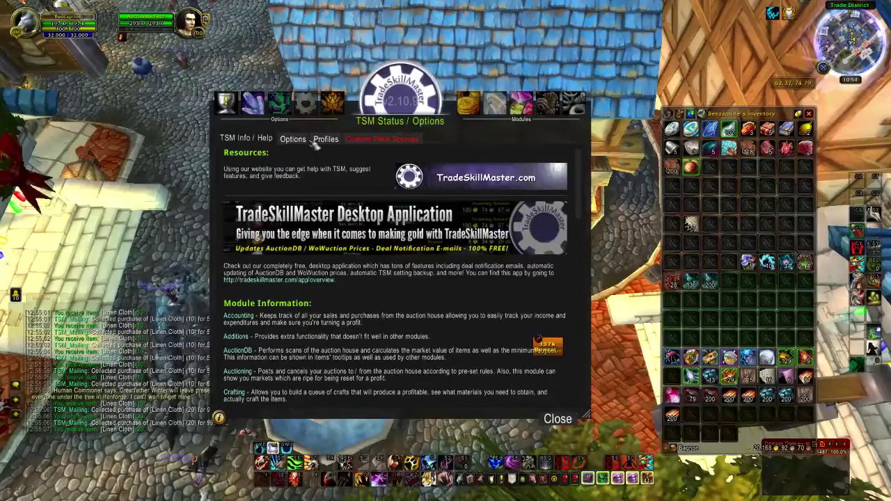
- Create a TSM group named Linen Cloth using the Linen Cloth item link from the bags
click(256, 106)
click(417, 176)
shift+click(691, 223)
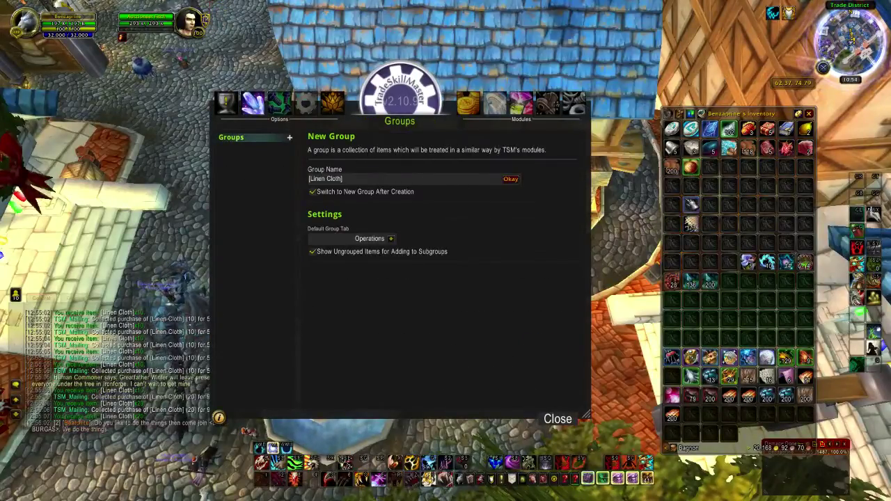
click(510, 179)
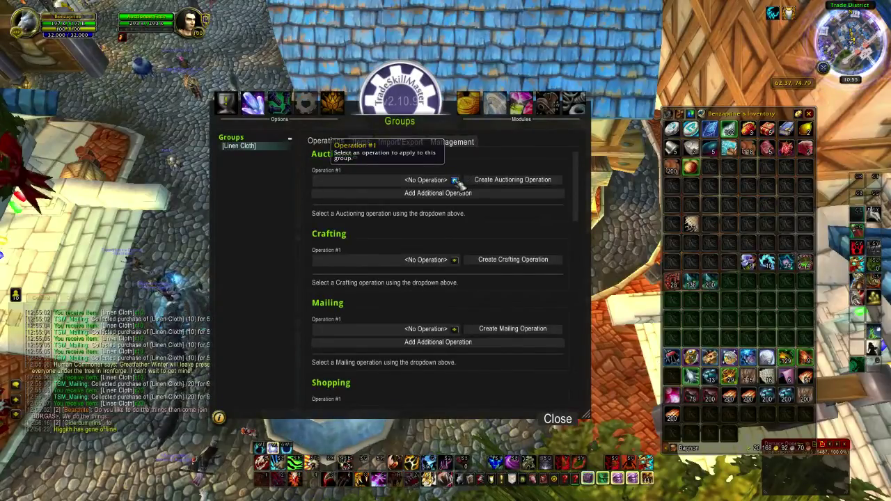
- Create a new auctioning operation named '[Linen Cloth] selling'
click(456, 181)
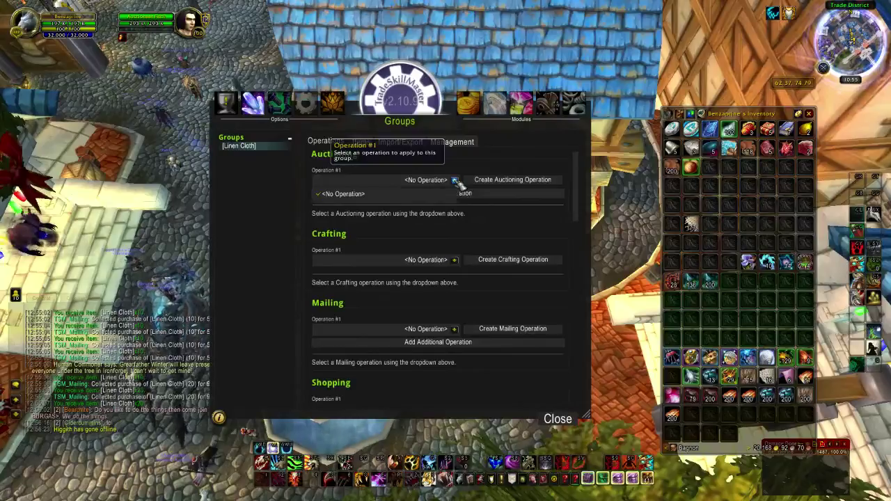
click(460, 195)
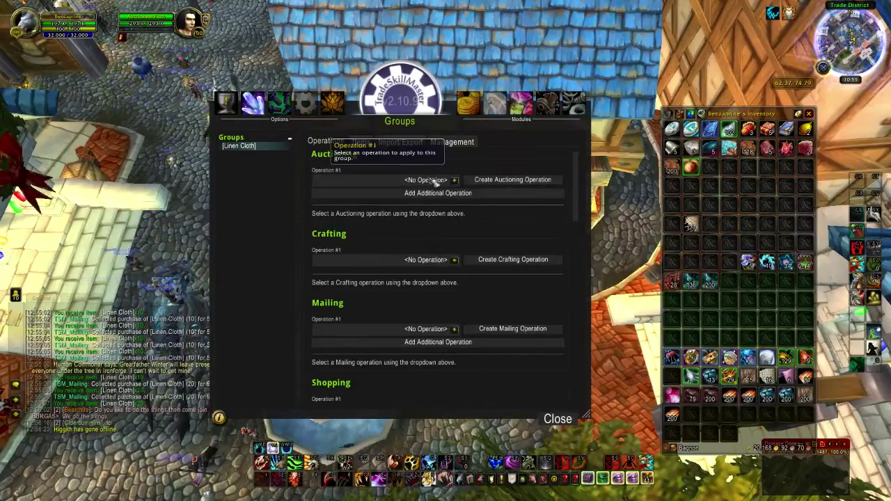
click(481, 183)
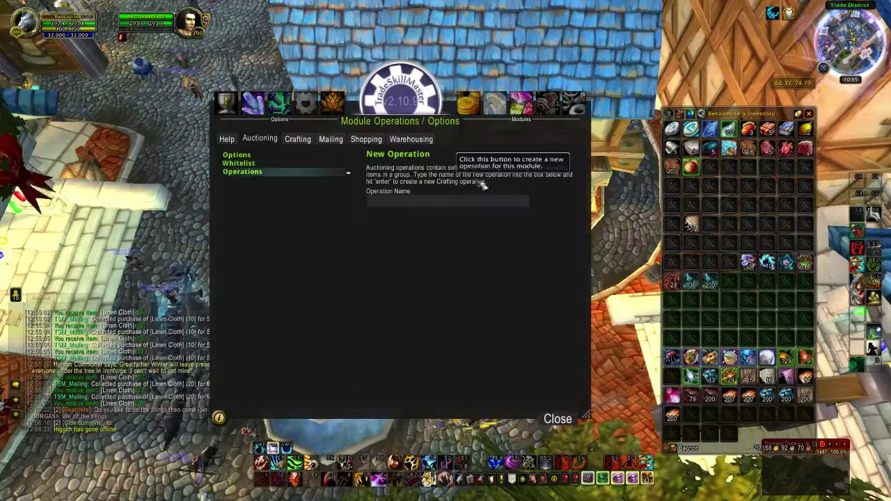
shift+click(689, 223)
text(selling)
key(Return)
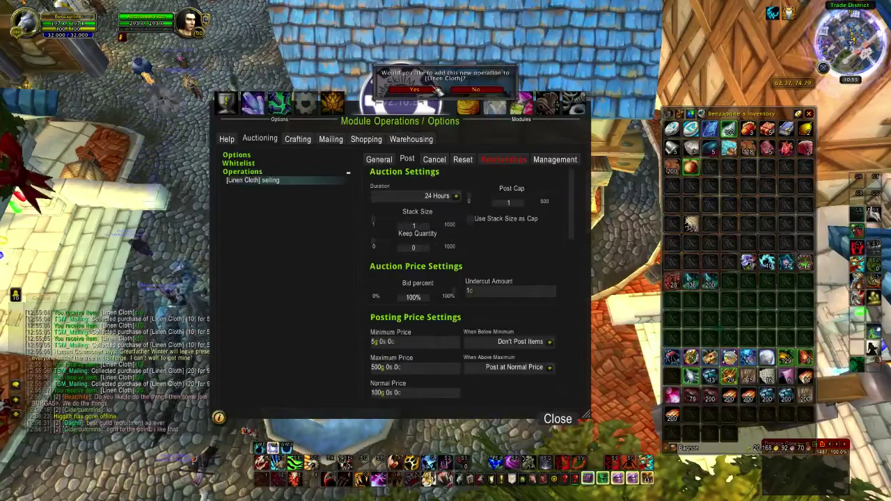
- Set duration to 48 hours, bid to 95%, and post at Normal Price when below minimum
click(454, 195)
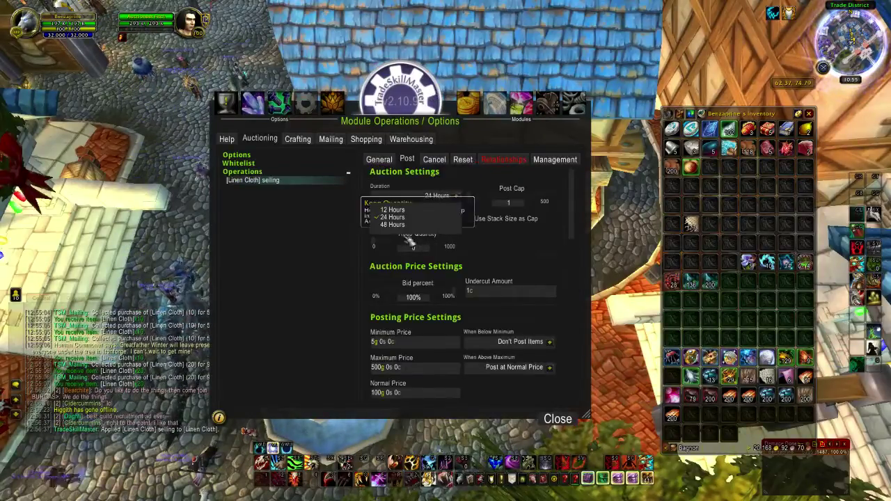
click(393, 225)
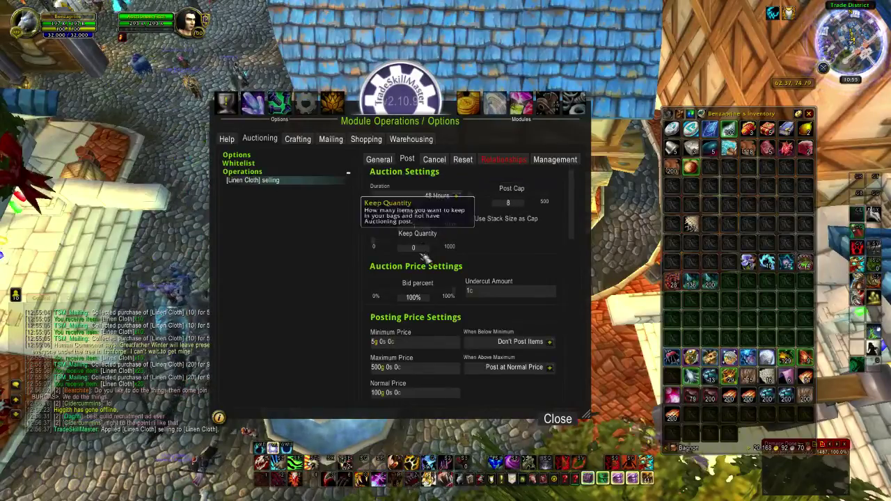
drag(459, 295, 452, 296)
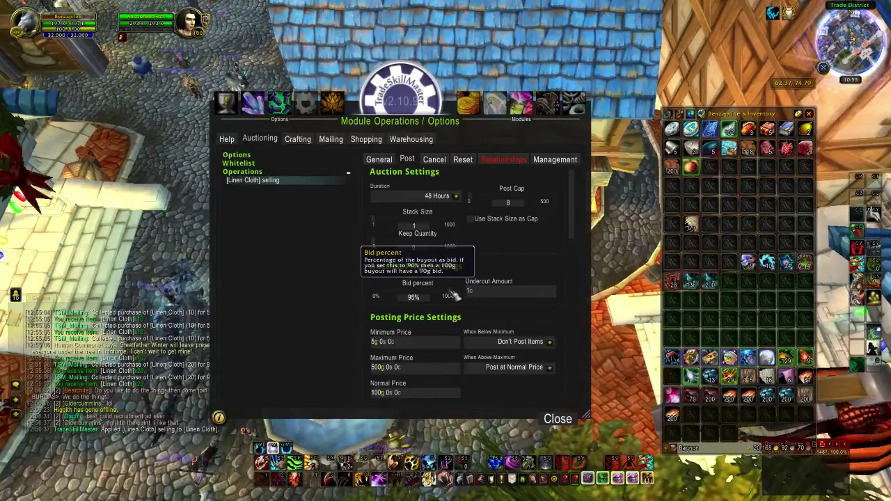
click(550, 342)
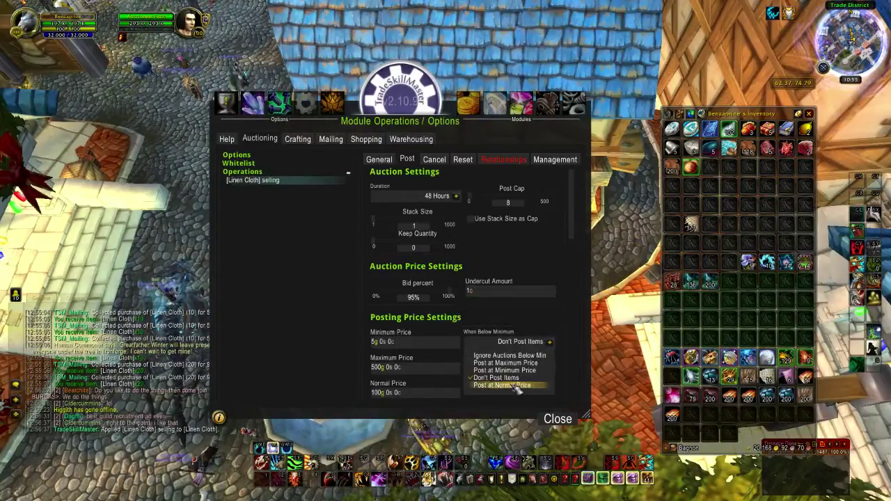
click(502, 385)
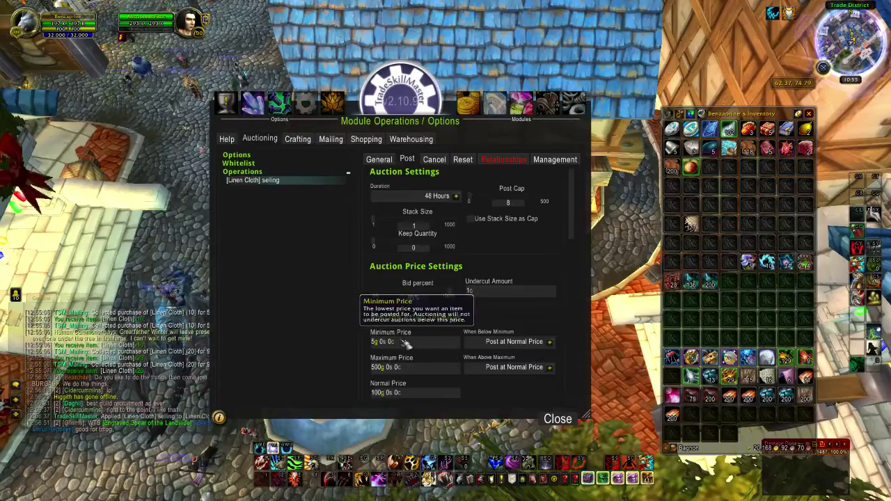
- Set Minimum Price to DBMarket and Normal Price to 120% DBMarket
click(380, 341)
text(DBMarket)
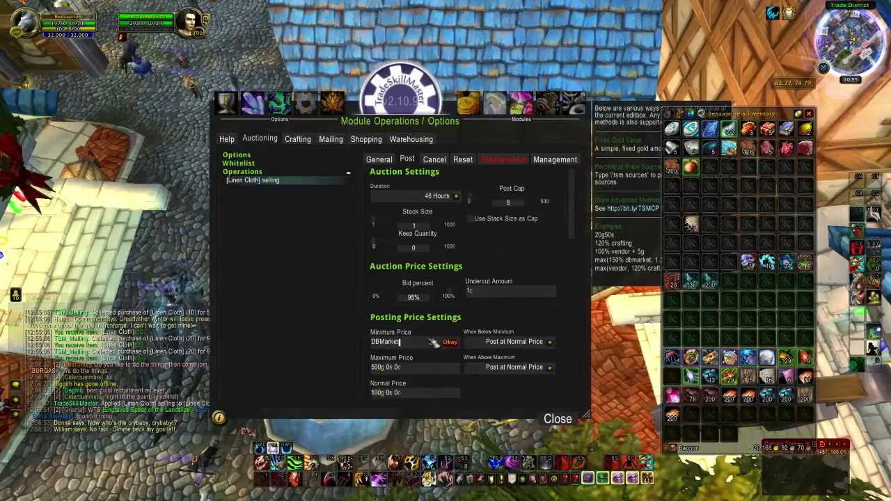
click(450, 343)
click(376, 394)
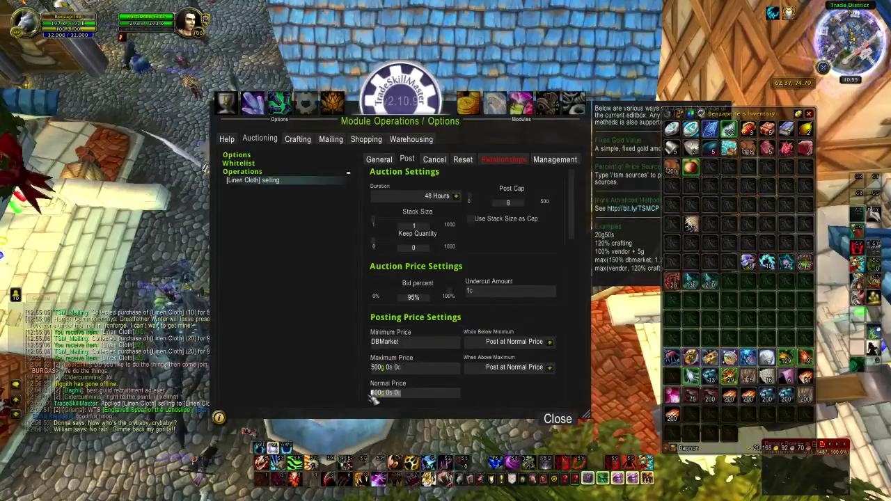
text(120)
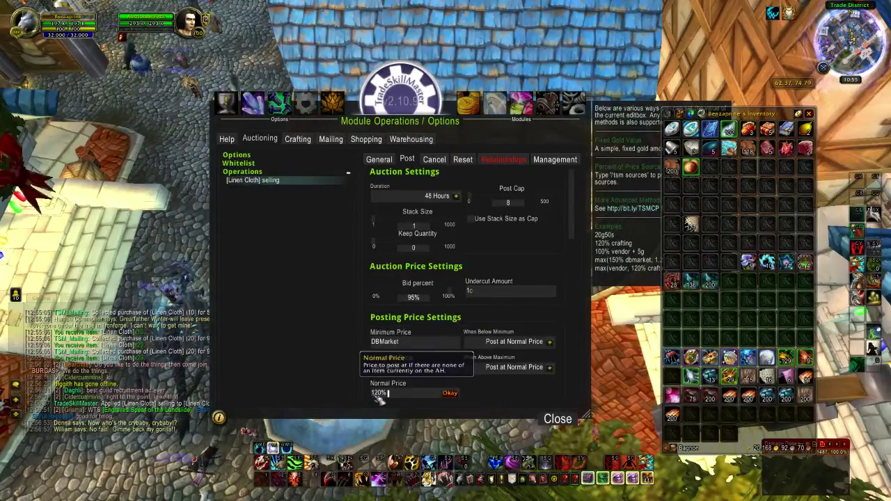
text(% DBMarket)
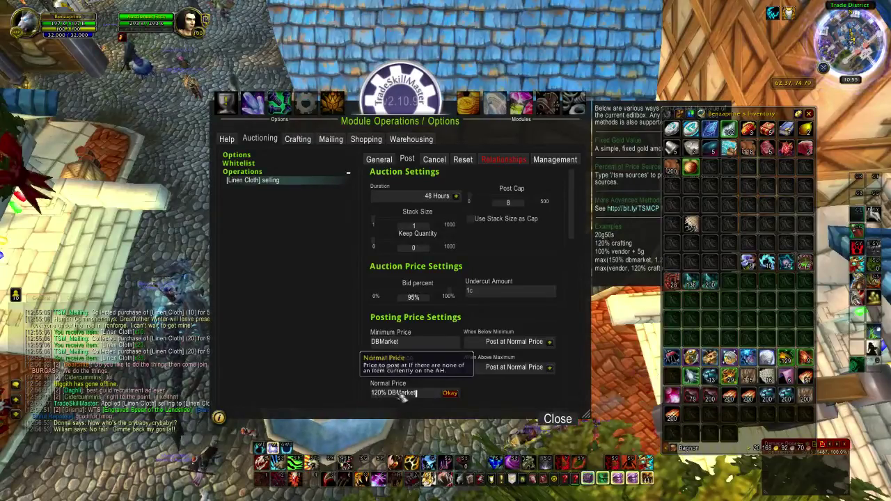
click(449, 392)
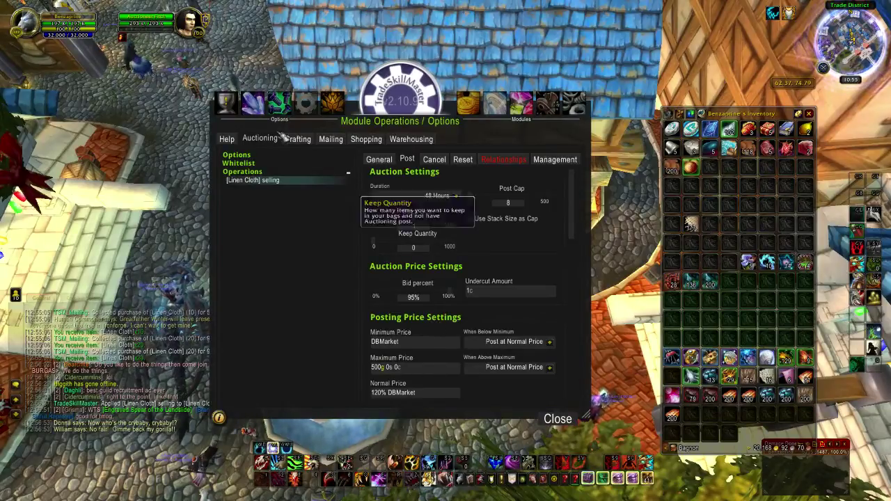
- Move Linen Cloth from the ungrouped items into the [Linen Cloth] group's items
click(258, 111)
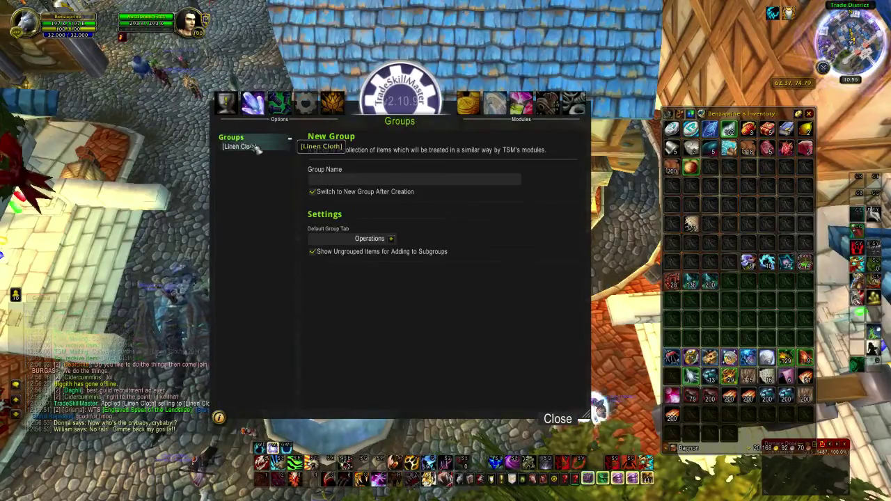
click(252, 146)
click(364, 142)
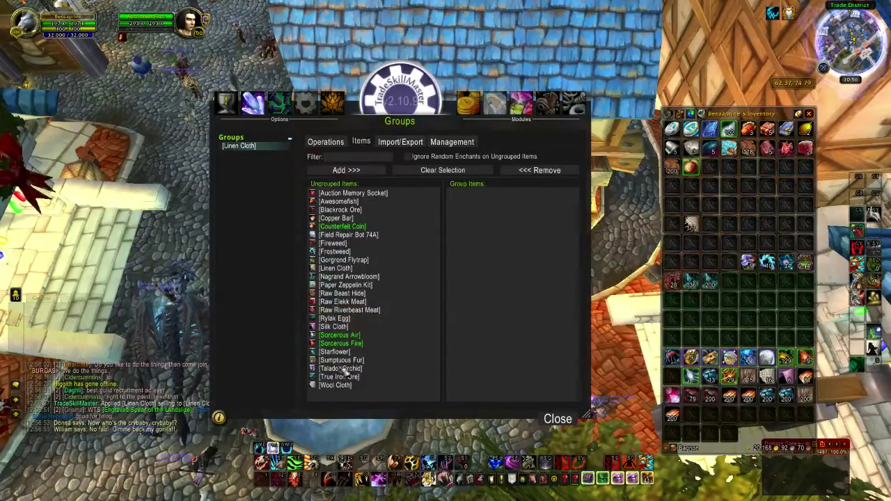
click(350, 272)
click(356, 171)
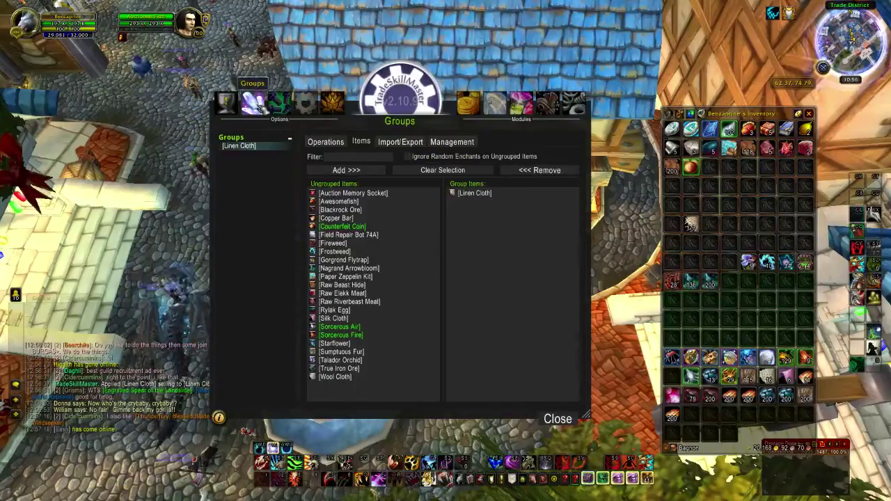
- Create a second operation '[Linen Cloth] 10s selling' for the group, leaving duration at 24 hours
click(342, 142)
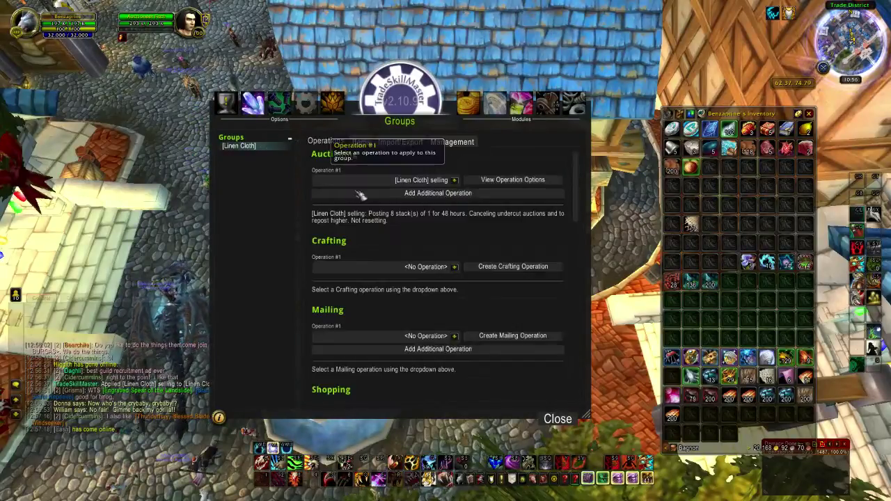
click(452, 194)
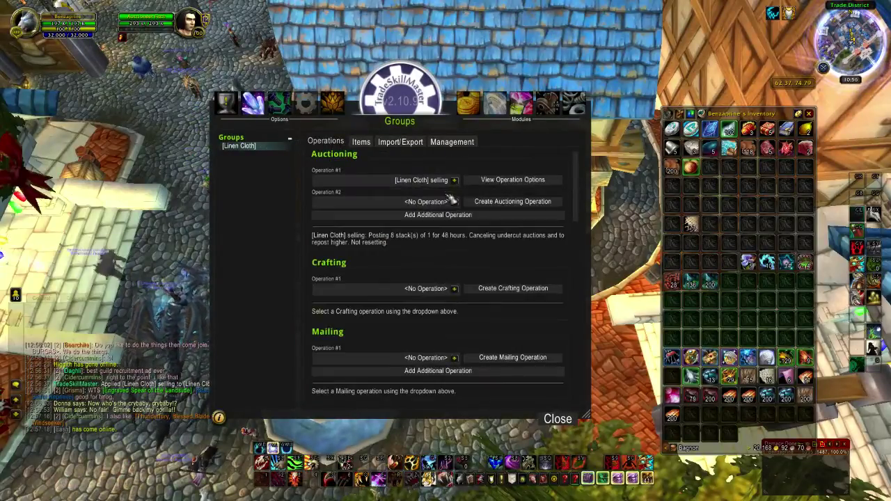
click(487, 202)
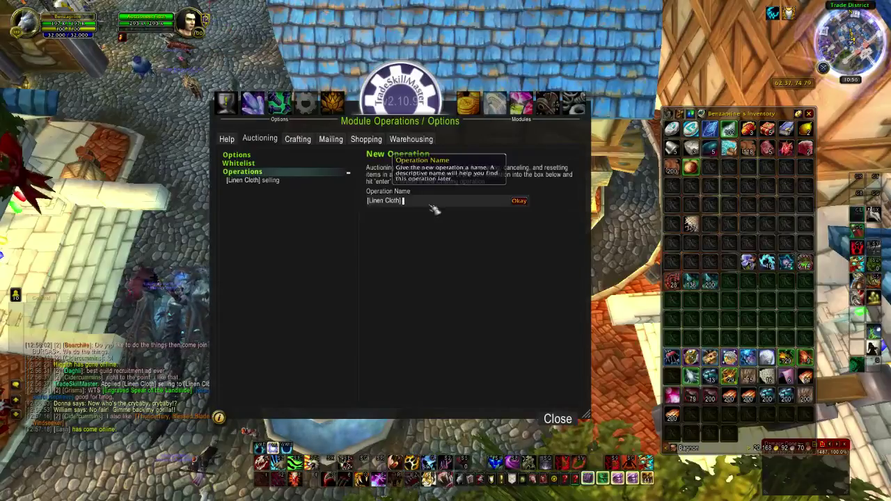
text(10s selling)
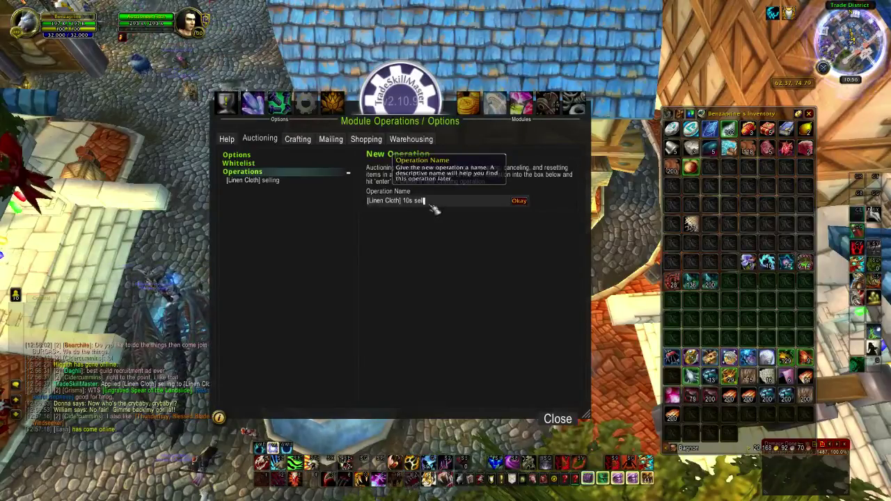
click(519, 201)
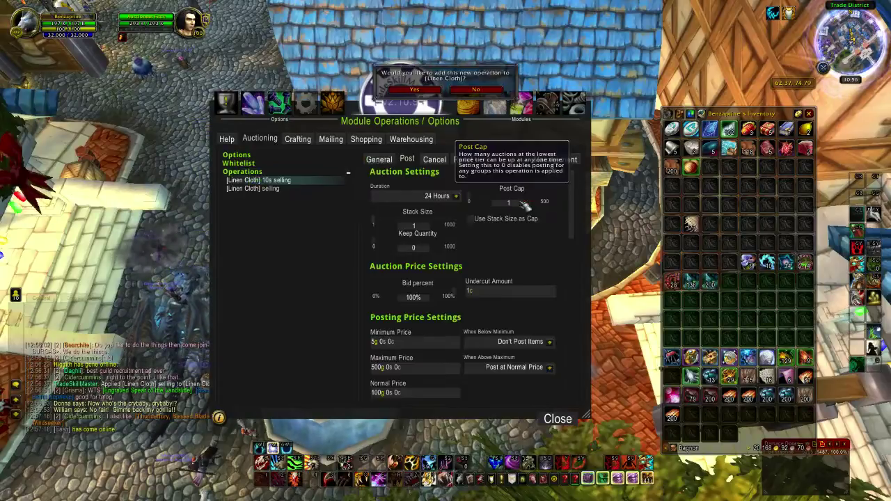
click(431, 91)
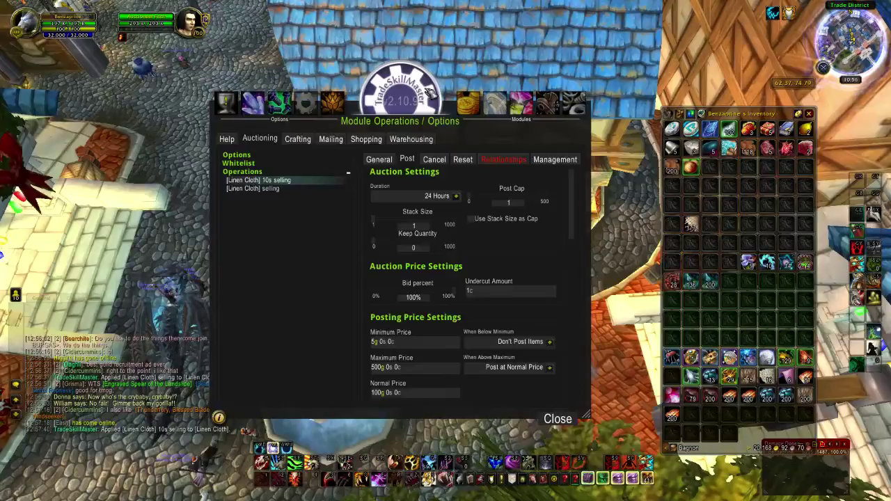
click(456, 196)
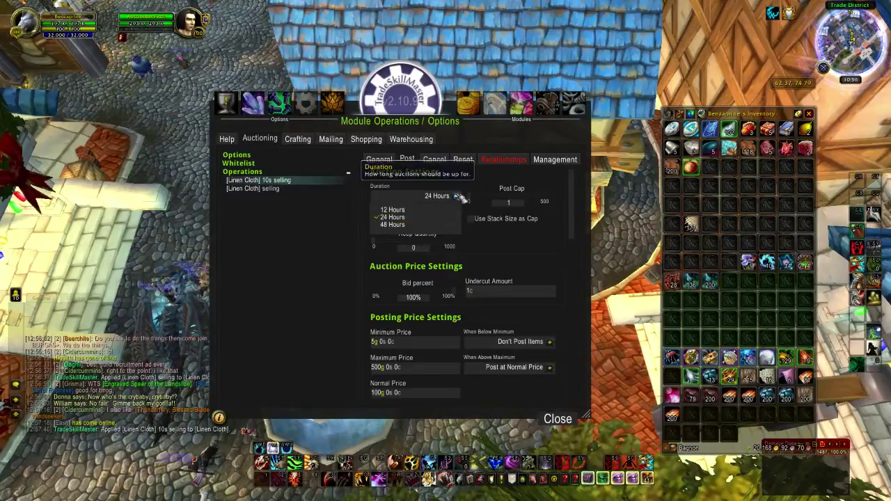
click(456, 197)
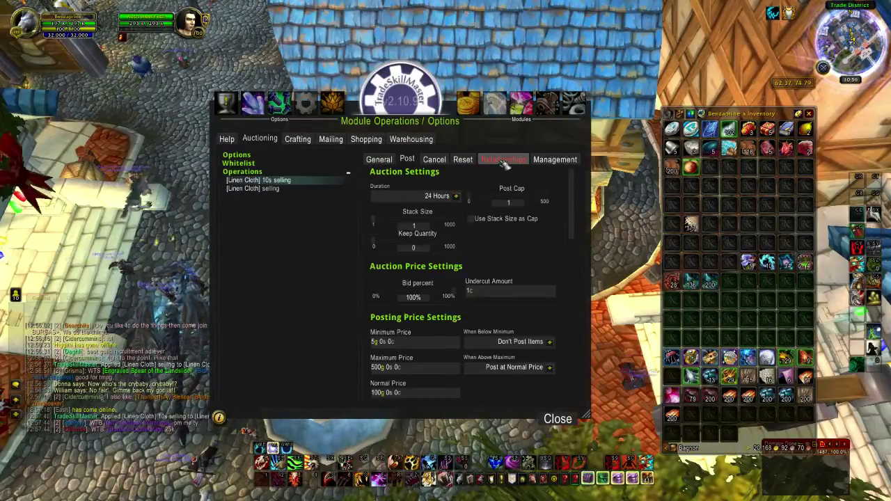
- Link the 10s operation's duration, bid percent and minimum price to [Linen Cloth] selling
click(504, 160)
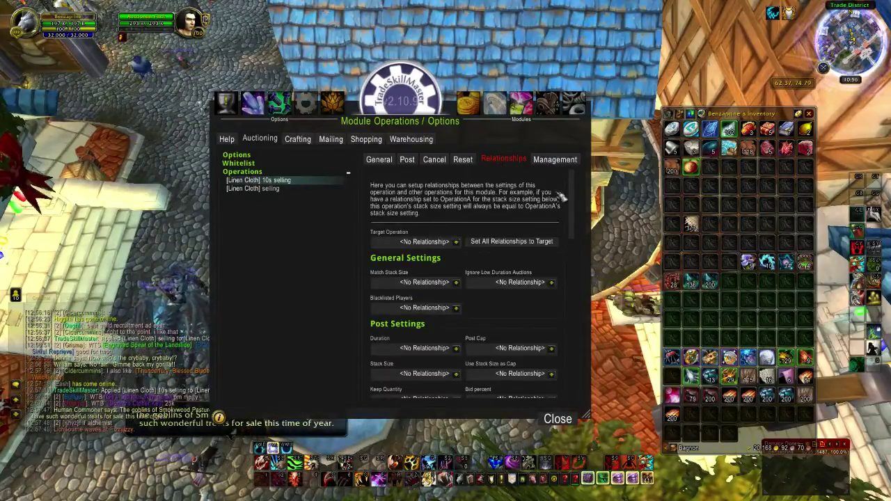
scroll(550, 197, down, 5)
scroll(550, 197, up, 5)
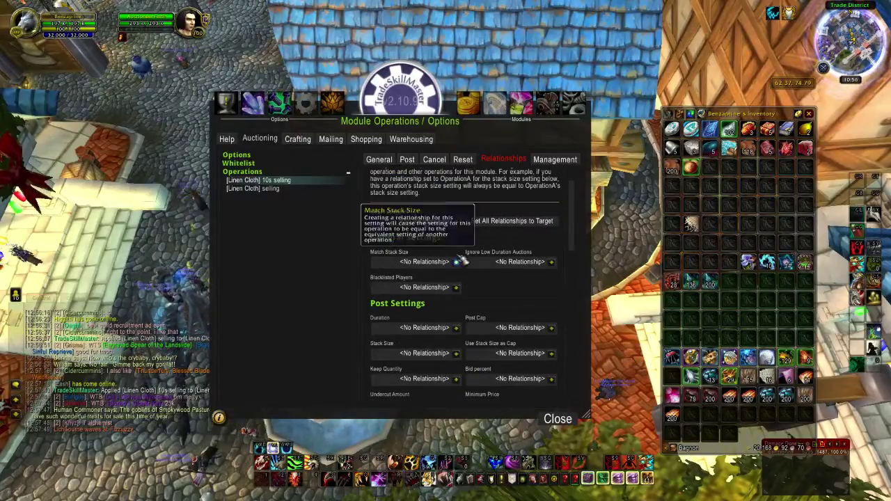
scroll(459, 257, down, 2)
scroll(461, 256, down, 2)
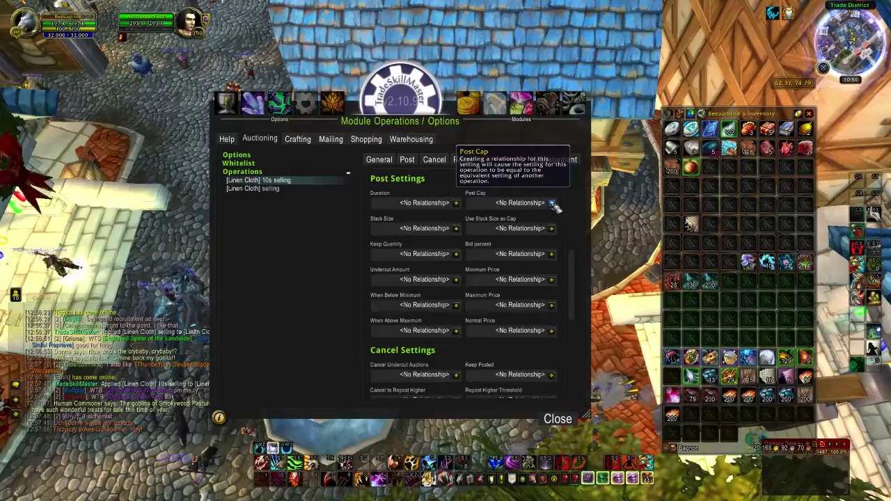
click(456, 203)
click(417, 225)
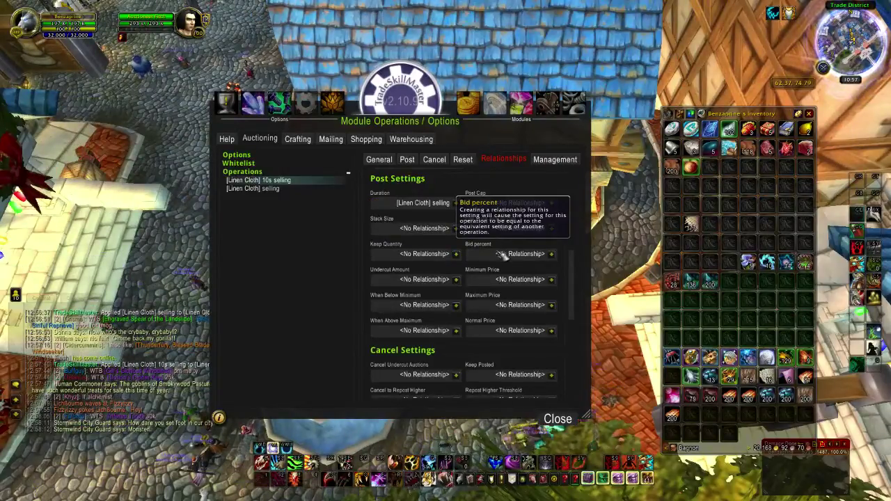
click(550, 254)
click(518, 275)
click(551, 279)
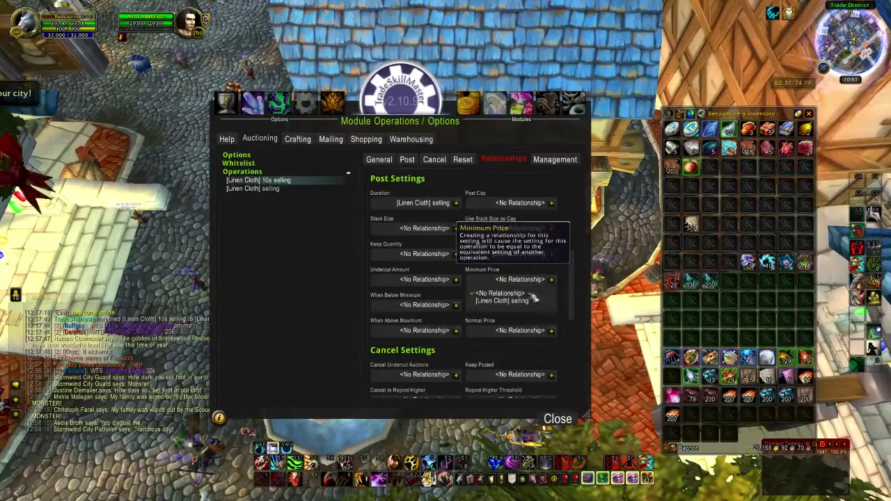
click(516, 301)
- Link maximum price, normal price, undercut, When Below Minimum and When Above Maximum to [Linen Cloth] selling
click(552, 305)
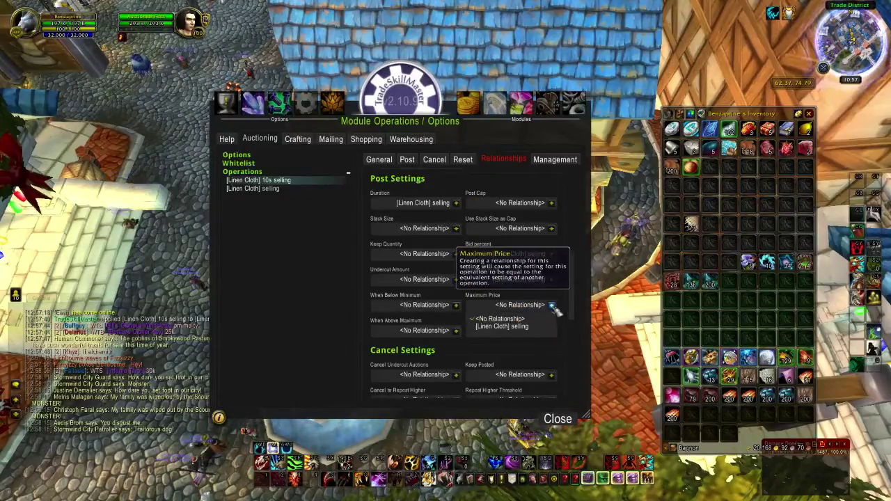
click(501, 327)
click(552, 331)
click(504, 352)
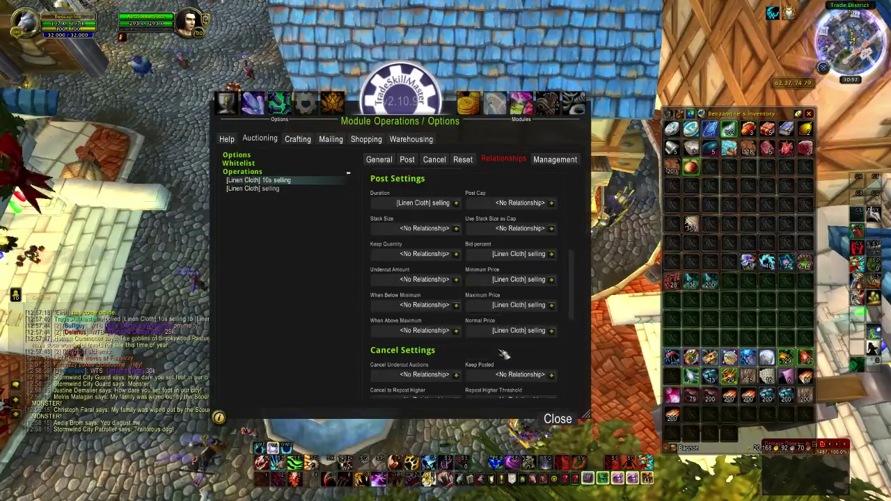
click(456, 279)
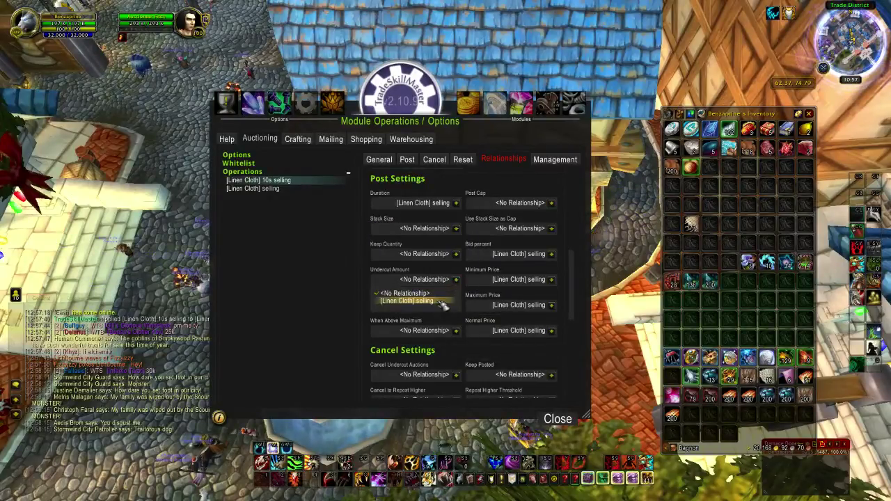
click(444, 301)
click(456, 306)
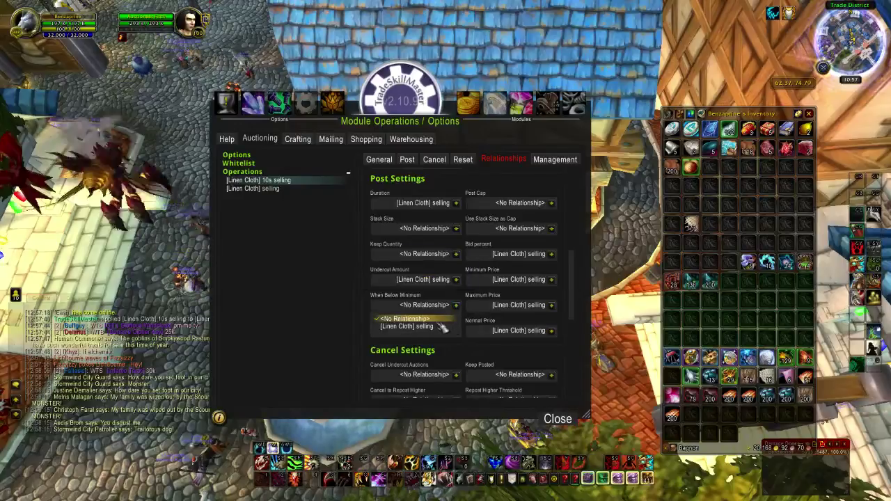
click(451, 327)
click(456, 331)
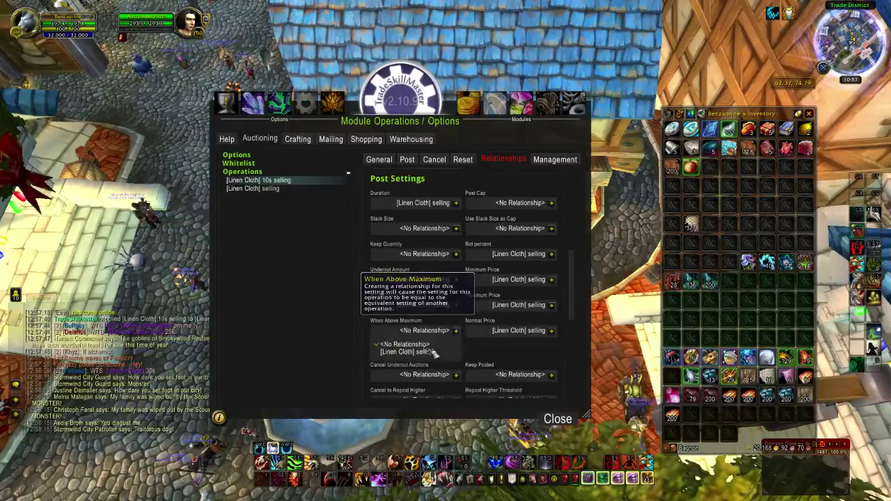
click(433, 351)
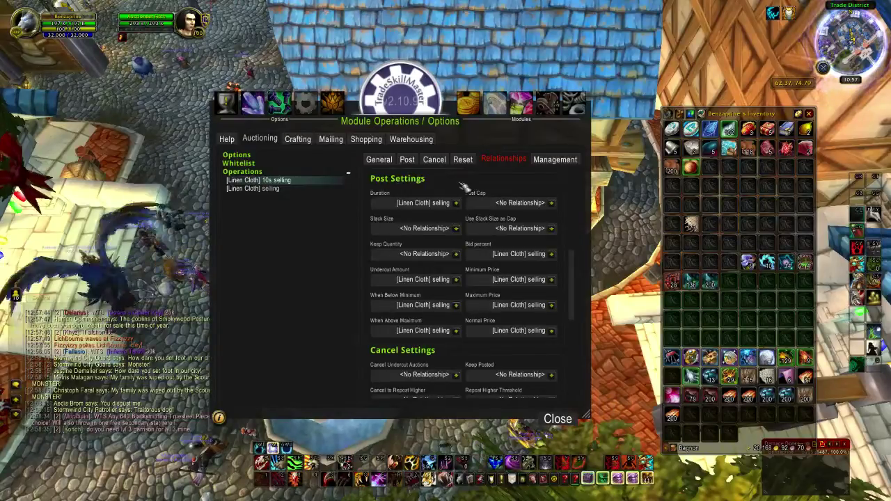
- Set the 10s operation's post cap to 5, then review the Linen Cloth group's operations
click(408, 160)
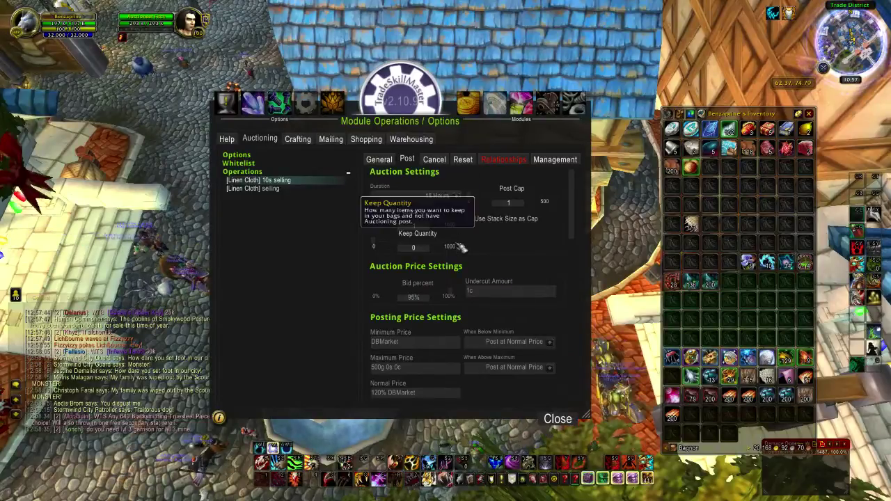
click(509, 202)
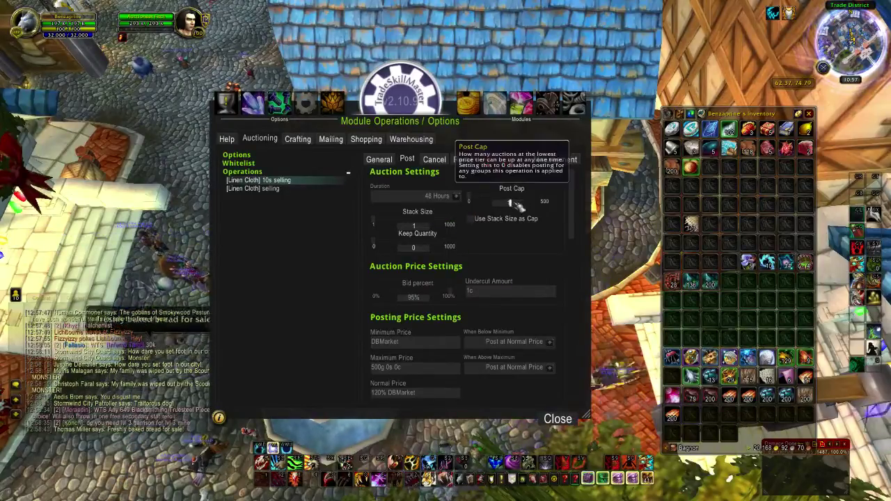
text(5)
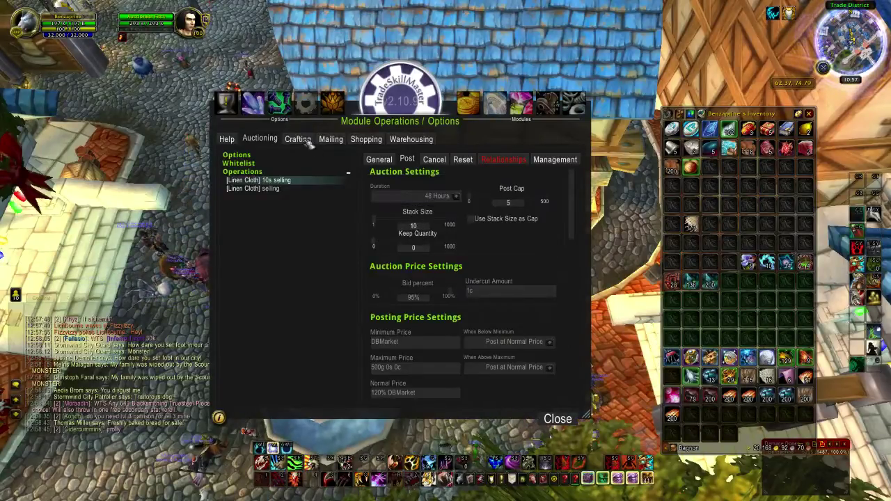
click(253, 102)
click(259, 147)
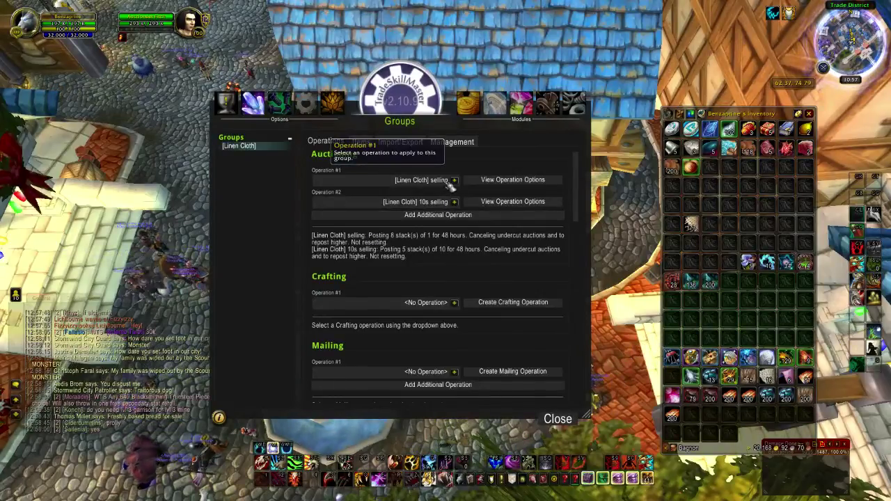
- Close TSM, run into the Stormwind auction hall and open the auctioneer
click(565, 419)
drag(565, 419, 473, 420)
key(w)
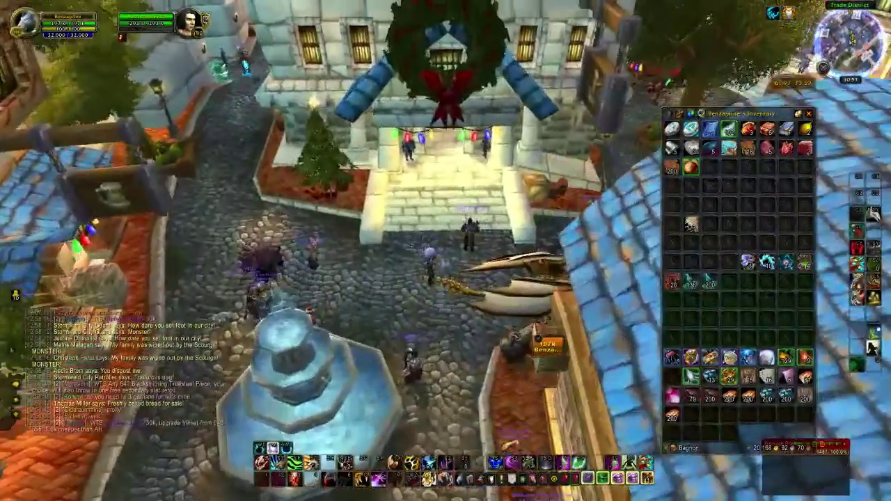
key(w)
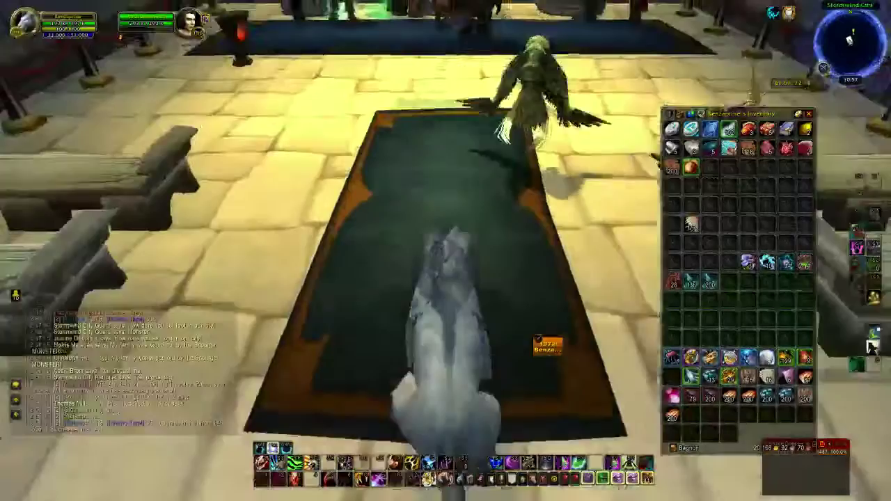
key(w)
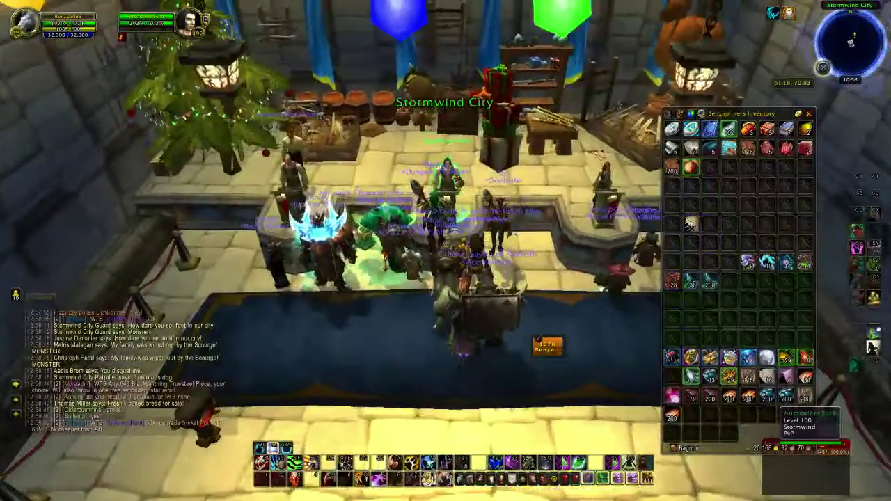
right_click(271, 252)
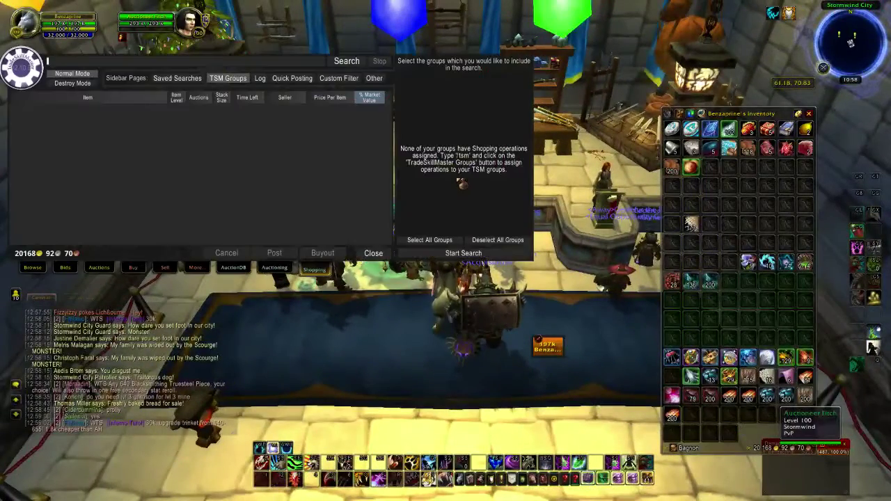
- Run a TSM post scan, post all 13 Linen Cloth auctions, then view your active auctions
click(274, 268)
click(75, 239)
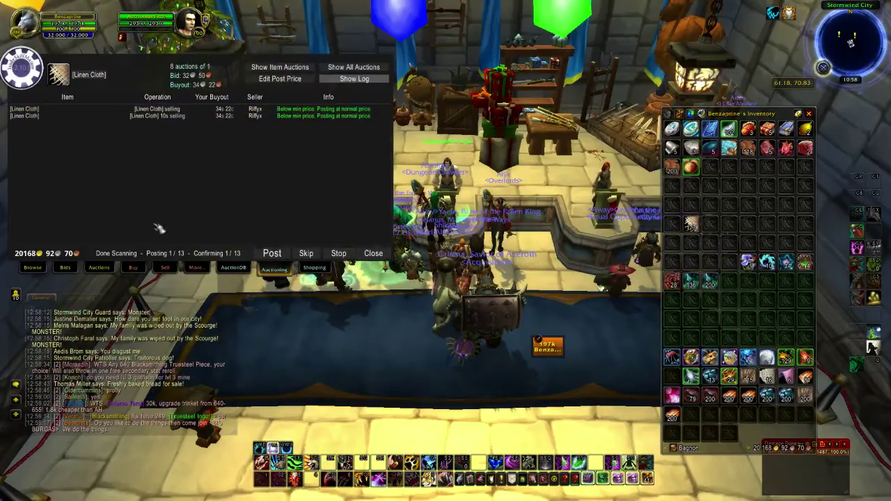
click(272, 254)
click(272, 254)
click(272, 254)
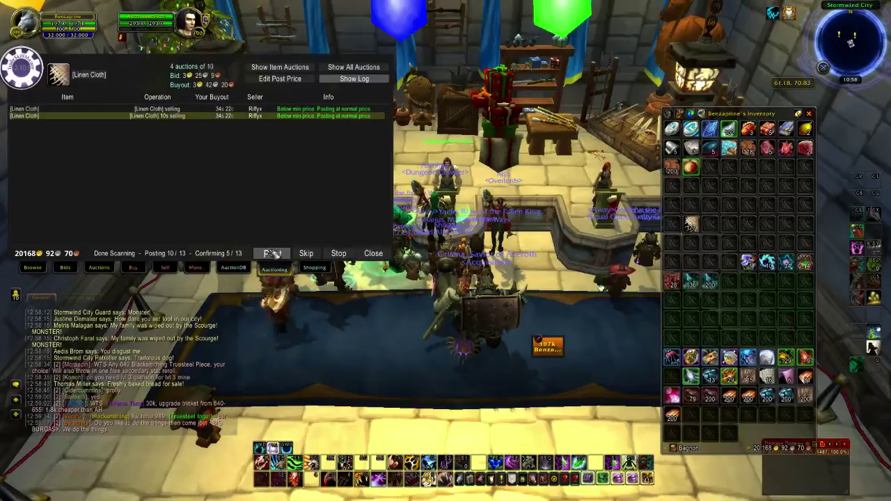
click(272, 253)
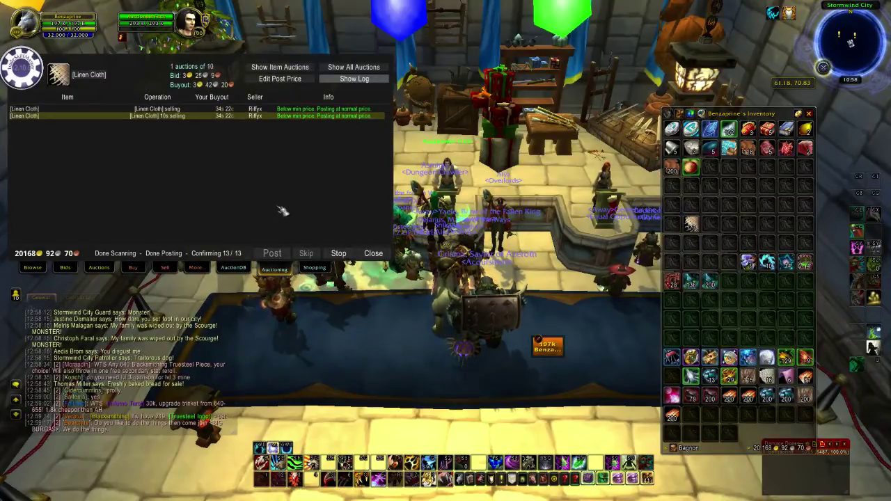
click(98, 269)
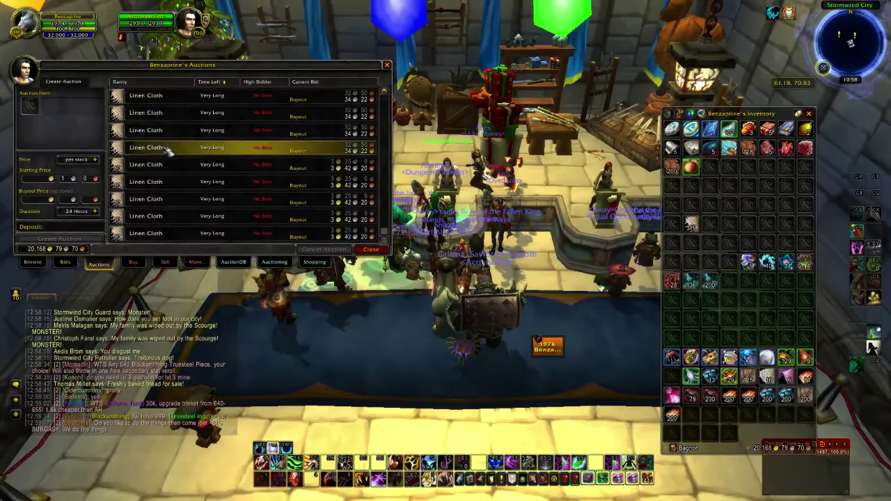
scroll(162, 164, down, 4)
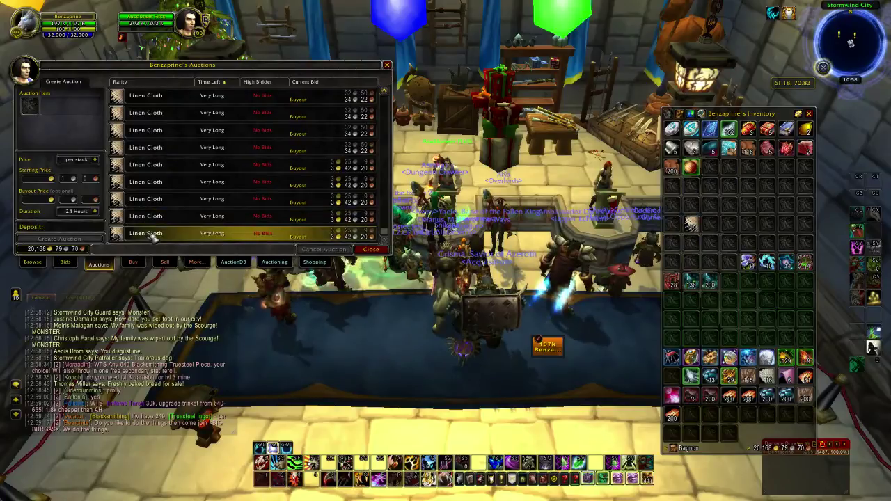